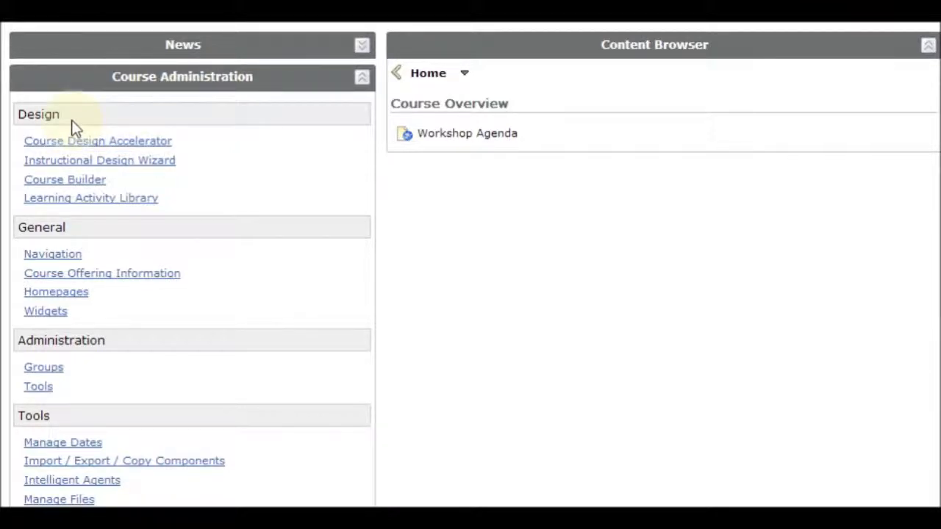
# Open the Course Builder and add a new dropbox to the Course Overview module
pyautogui.click(107, 188)
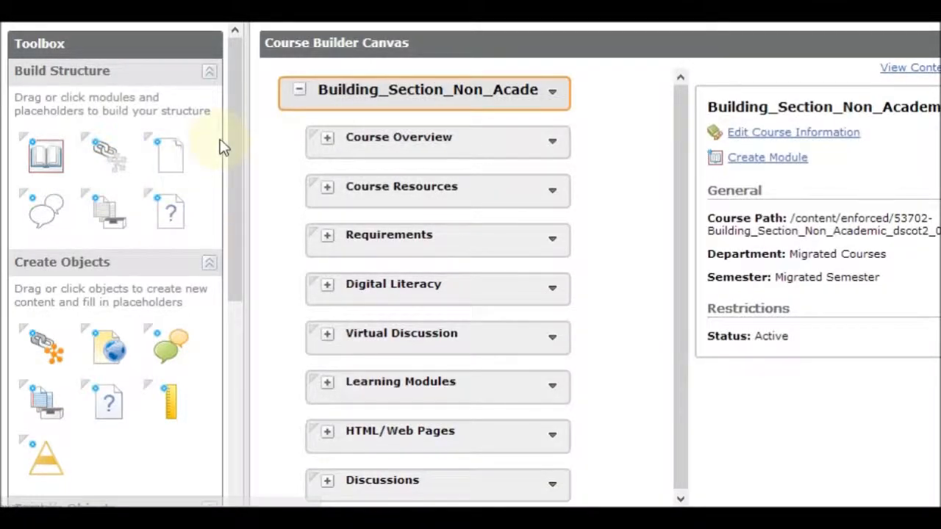
pyautogui.moveTo(234, 122); pyautogui.dragTo(237, 241)
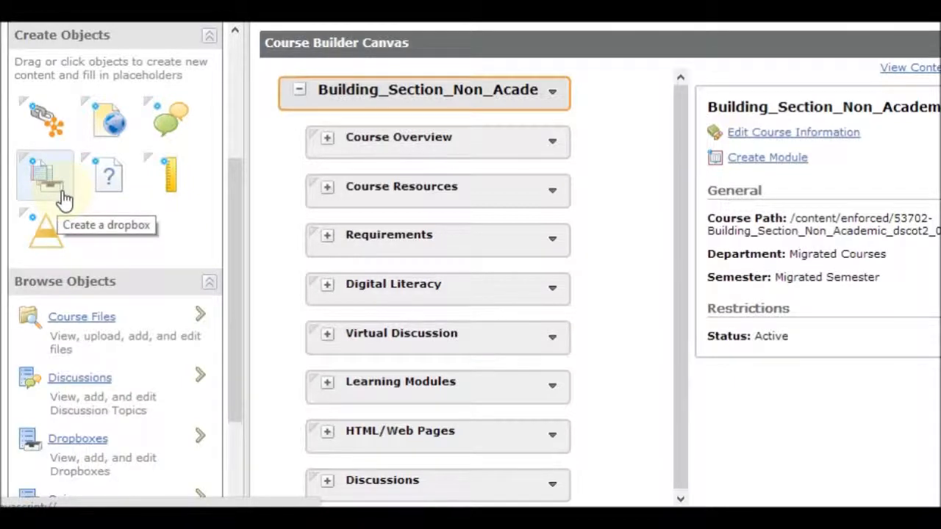
pyautogui.moveTo(64, 198); pyautogui.dragTo(377, 138)
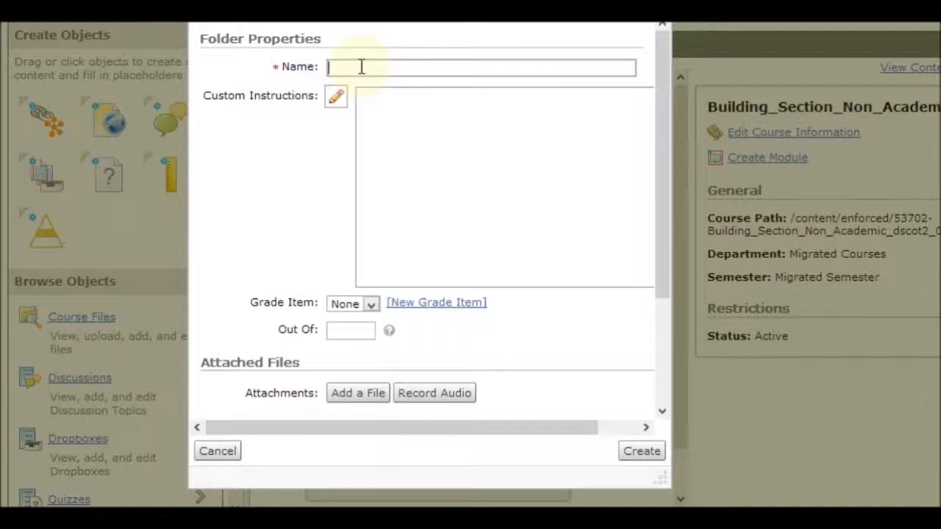
# Name the dropbox folder Assign1 and enter "See Attached" as its custom instructions
pyautogui.write('Assign1')
pyautogui.click(395, 136)
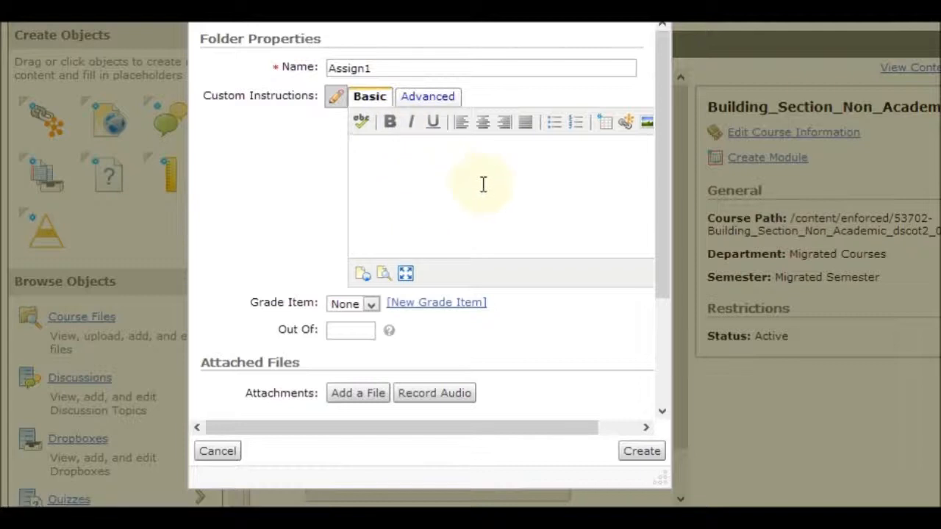
pyautogui.write('See Attached')
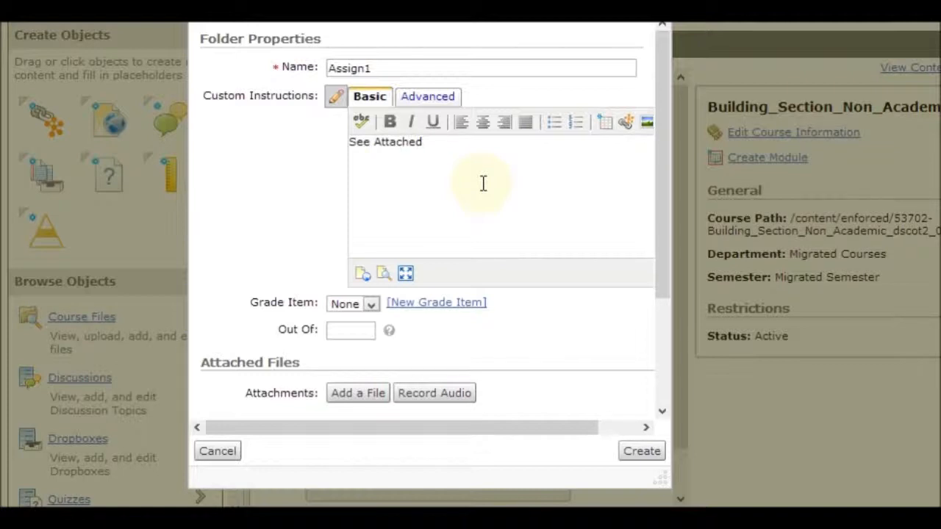
# Start a new grade item for the dropbox, named Assign1 and placed in the Assignments category
pyautogui.click(467, 309)
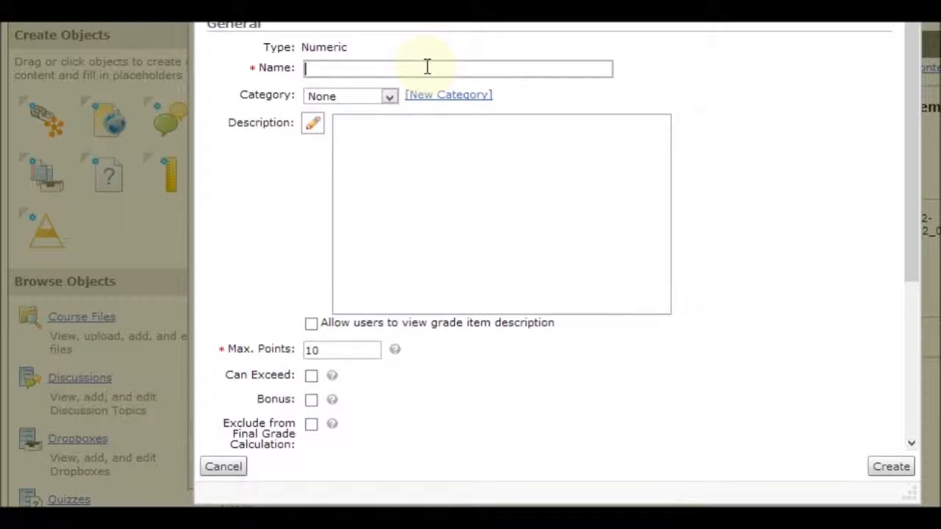
pyautogui.write('Ass')
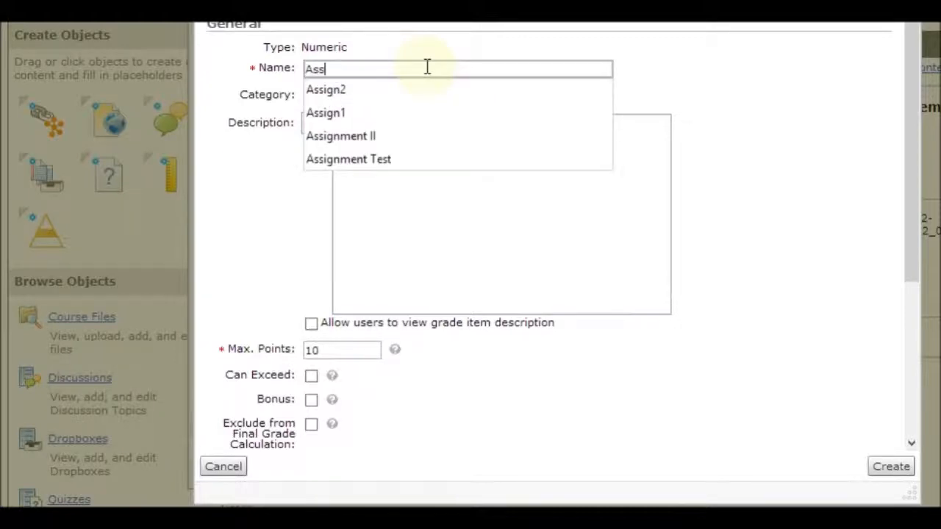
pyautogui.write('ign1')
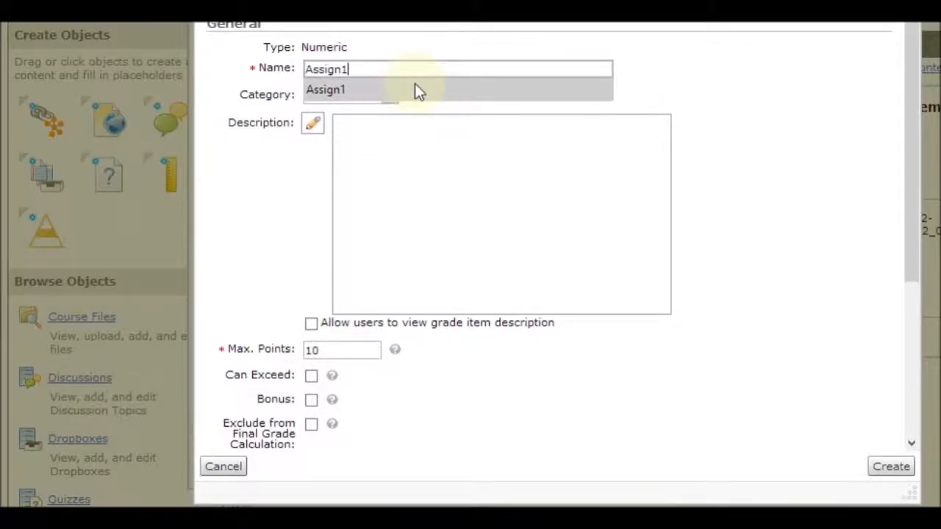
pyautogui.click(414, 86)
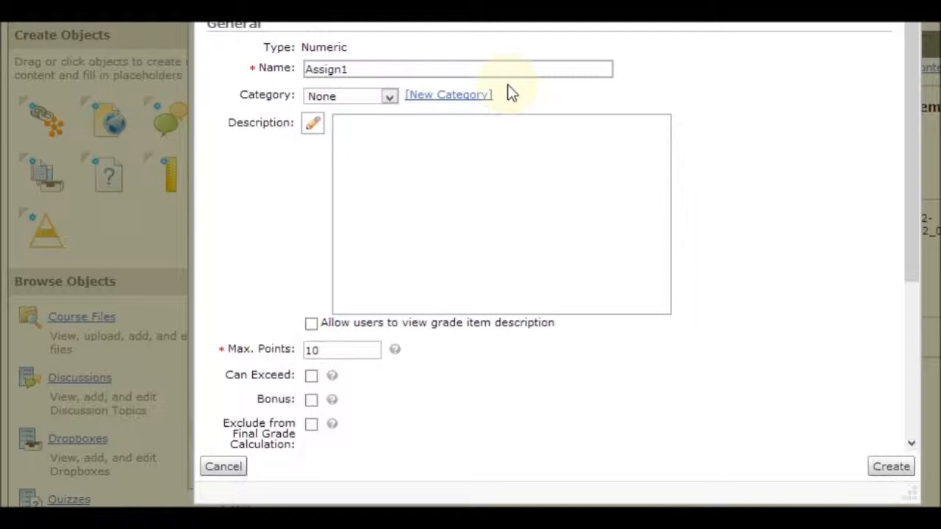
pyautogui.click(390, 103)
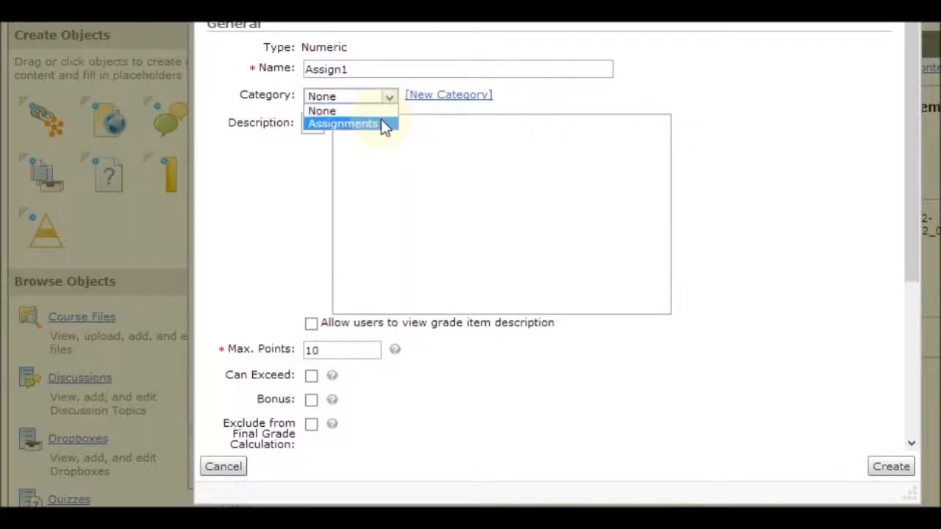
pyautogui.click(383, 124)
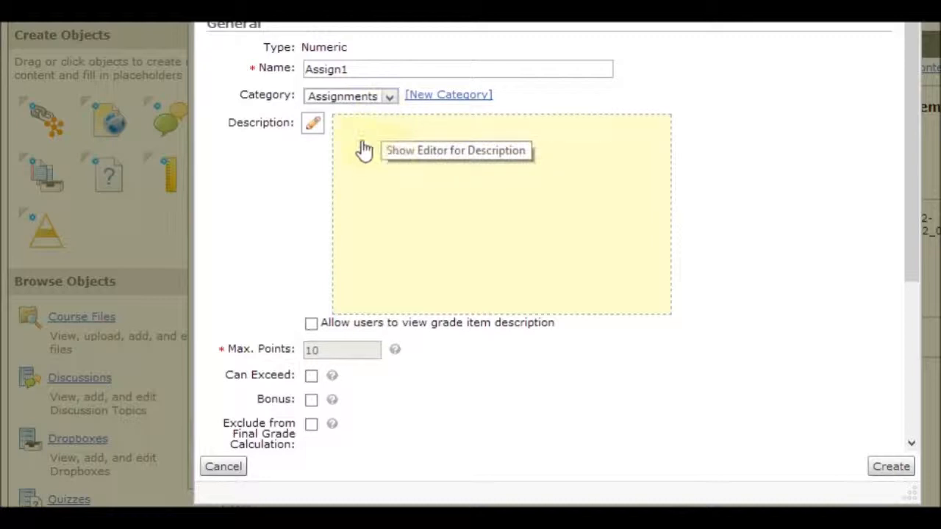
# Enter "Grade for Assignment 1" as the grade item's description and allow users to view it
pyautogui.click(365, 150)
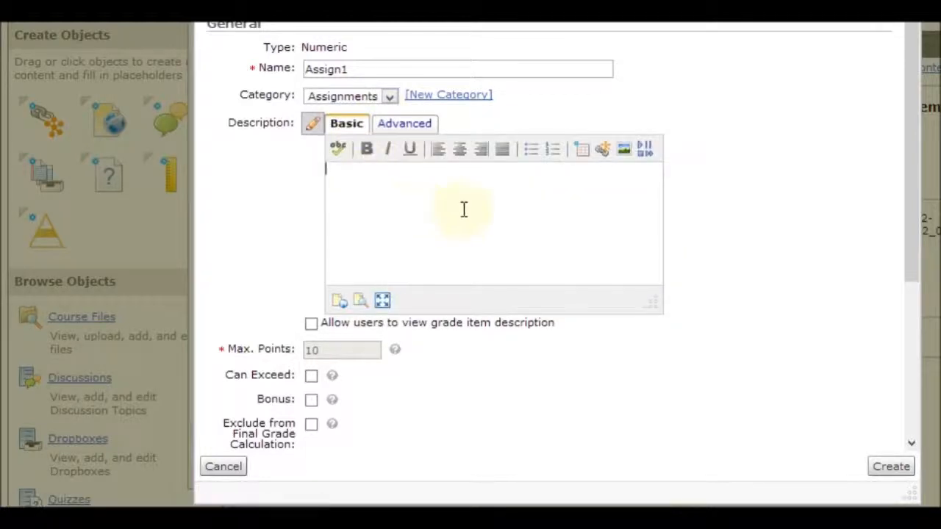
pyautogui.write('Grade for Assi')
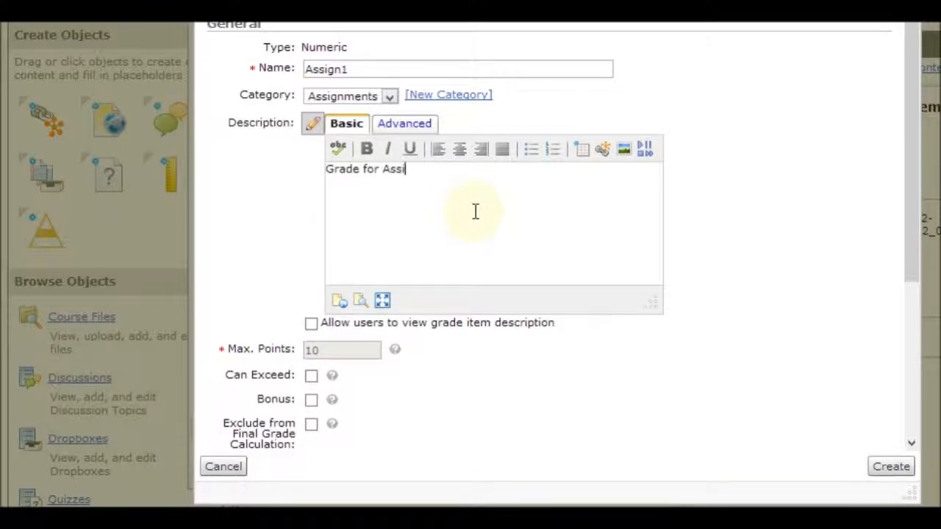
pyautogui.write('gnment 1')
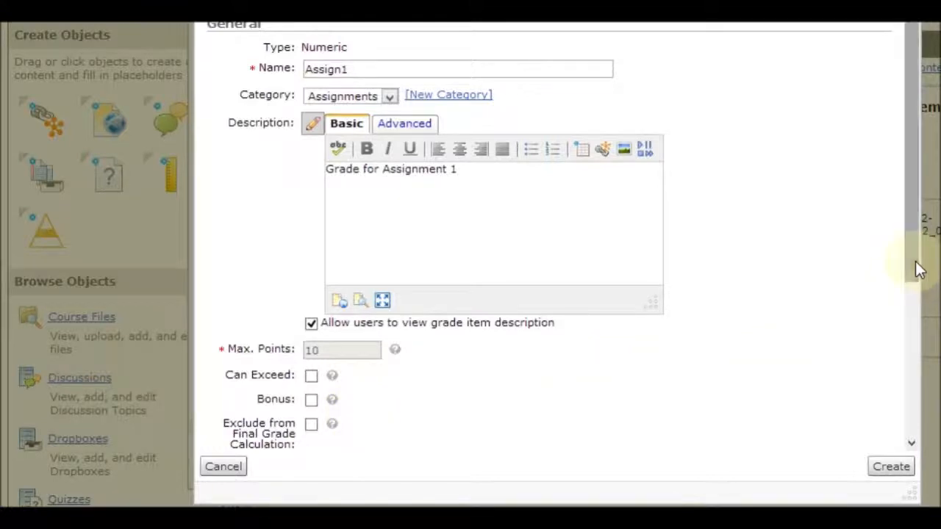
# Review the grade scheme options, keep the default percentage scheme and create the always-visible grade item
pyautogui.moveTo(913, 261); pyautogui.dragTo(911, 388)
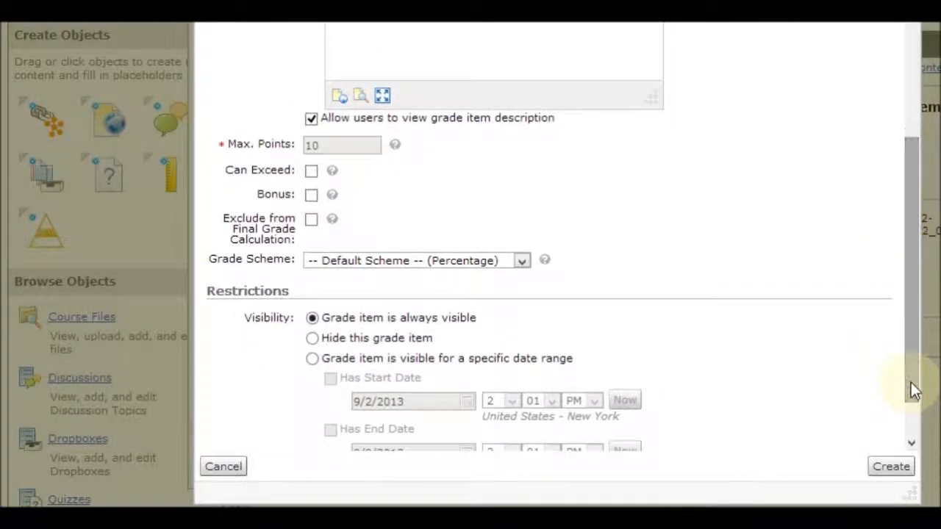
pyautogui.click(521, 262)
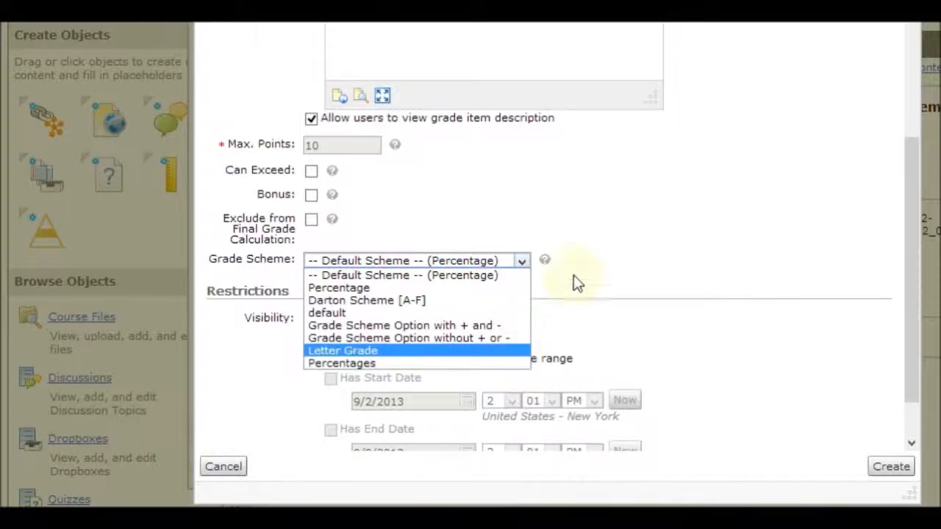
pyautogui.click(489, 263)
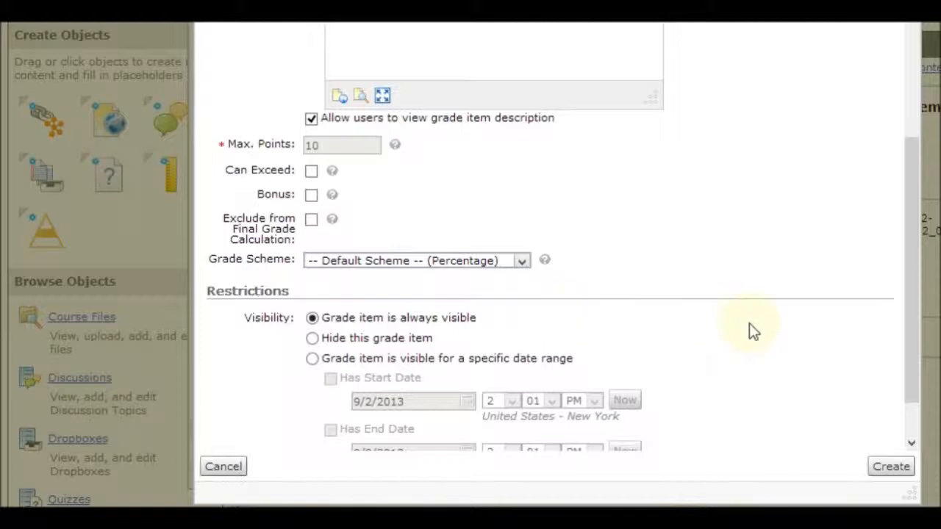
pyautogui.moveTo(911, 355); pyautogui.dragTo(910, 401)
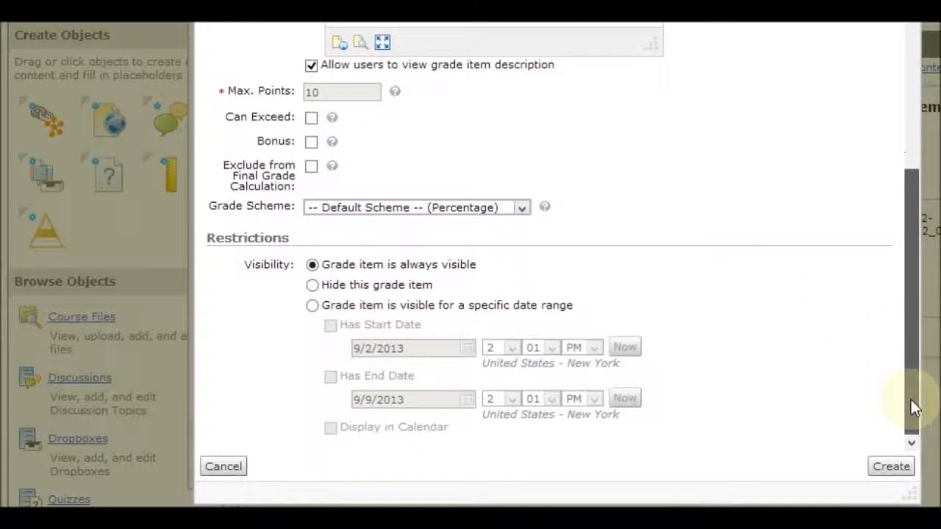
pyautogui.click(890, 467)
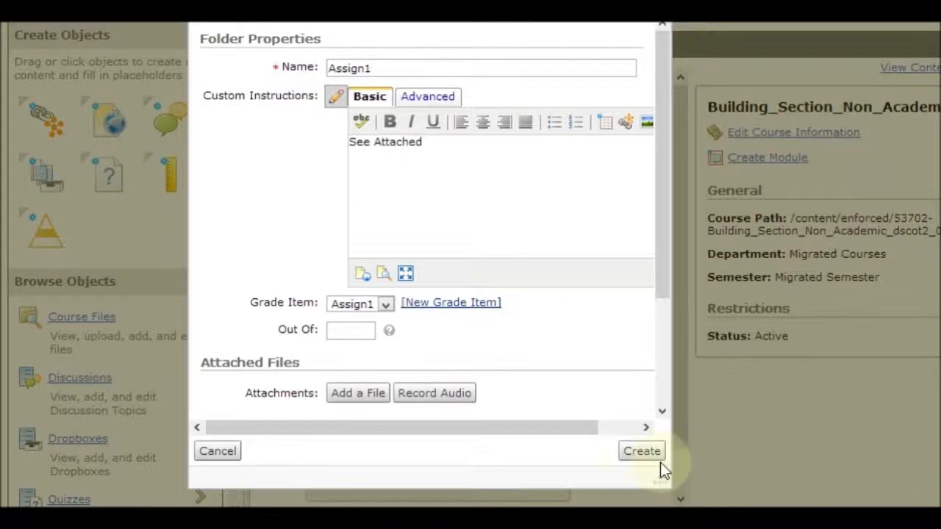
# Enlarge the folder properties dialog and set the dropbox score to be out of 10
pyautogui.moveTo(661, 480); pyautogui.dragTo(906, 501)
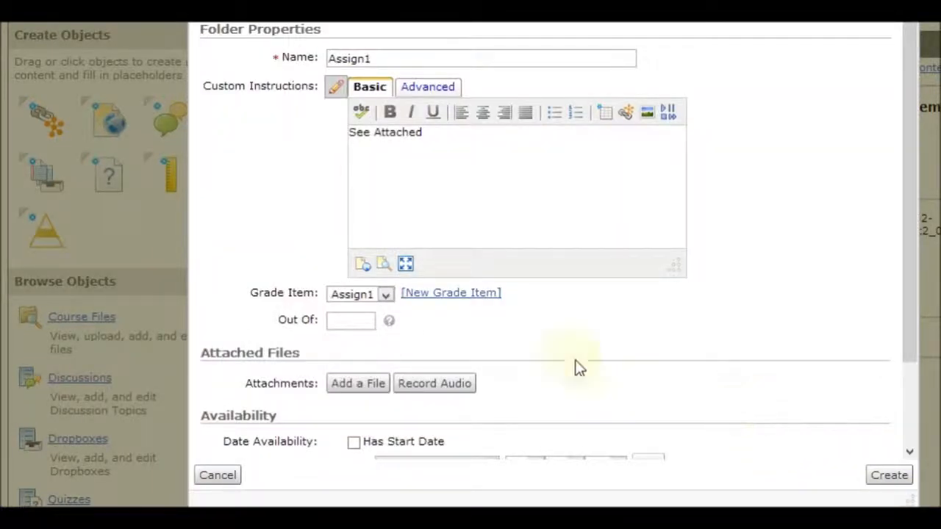
pyautogui.click(356, 322)
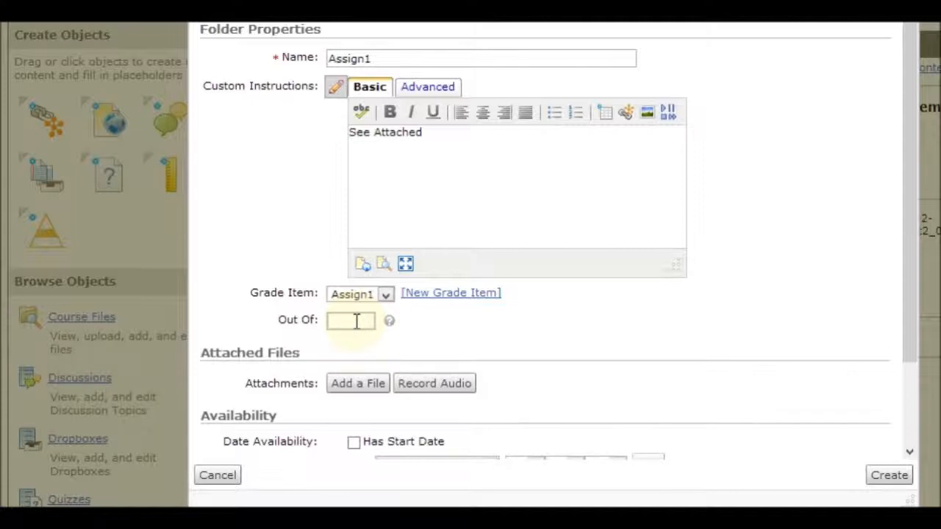
pyautogui.write('10')
# Attach Building_a_Virtual_Learning_Environment.pdf from the course offering files to the dropbox folder
pyautogui.click(364, 392)
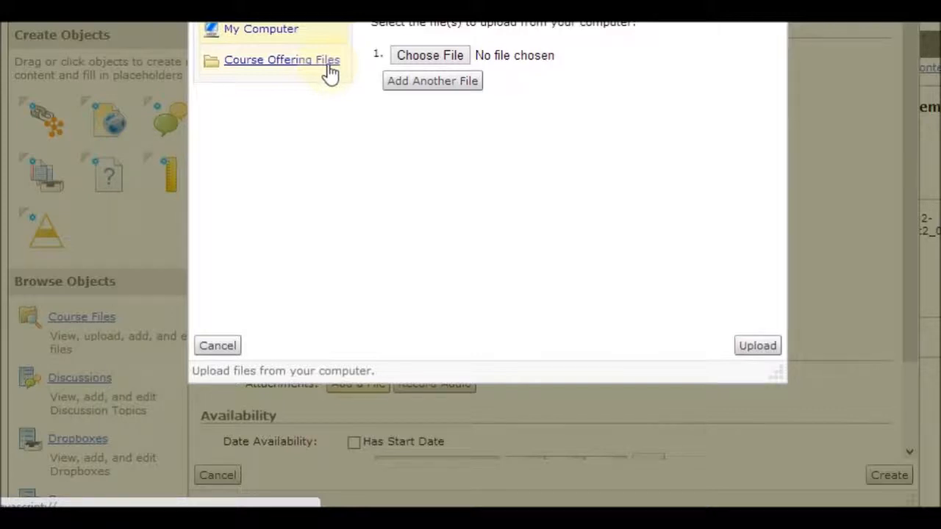
pyautogui.click(330, 72)
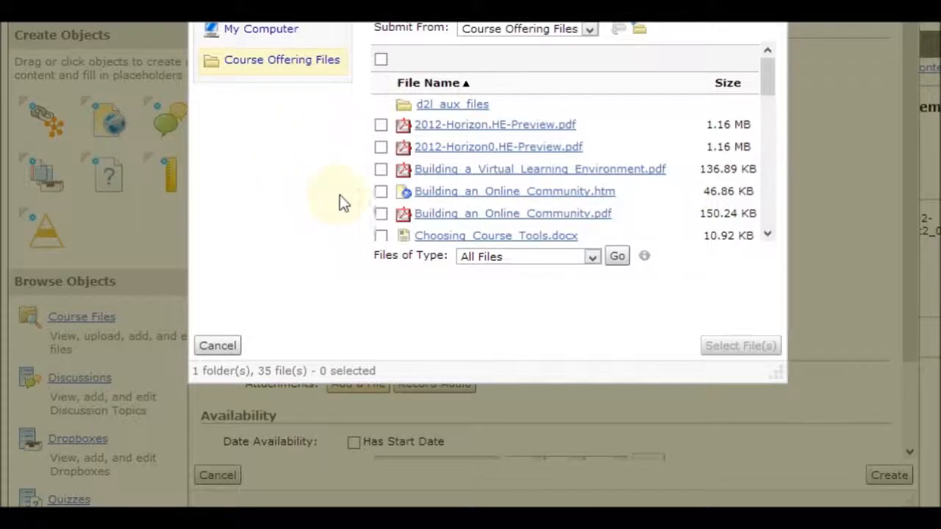
pyautogui.click(380, 170)
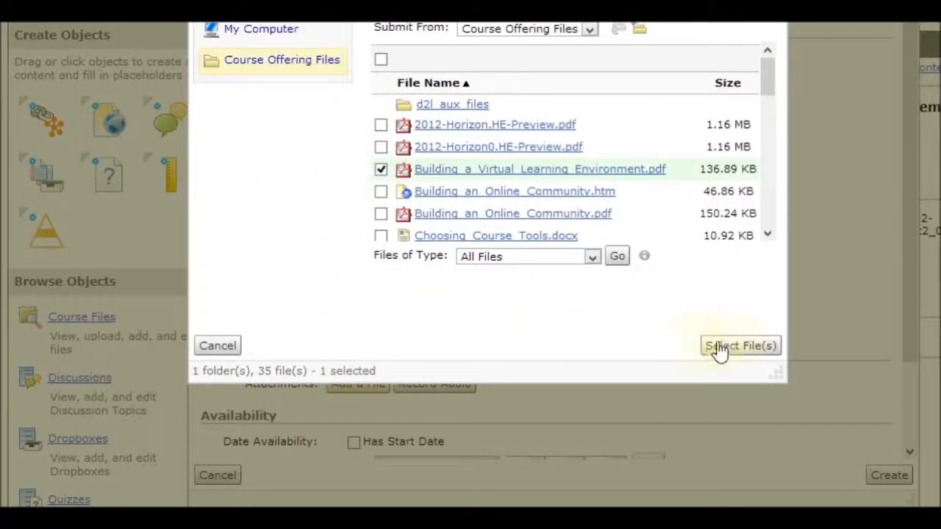
pyautogui.click(739, 347)
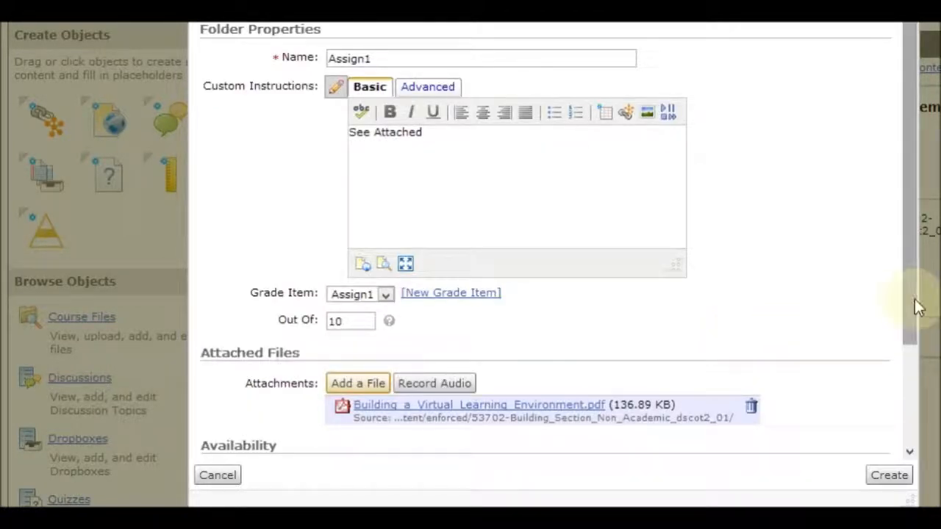
# Enable the dropbox folder's start date and set its start time to 12:00 AM
pyautogui.moveTo(915, 303); pyautogui.dragTo(906, 402)
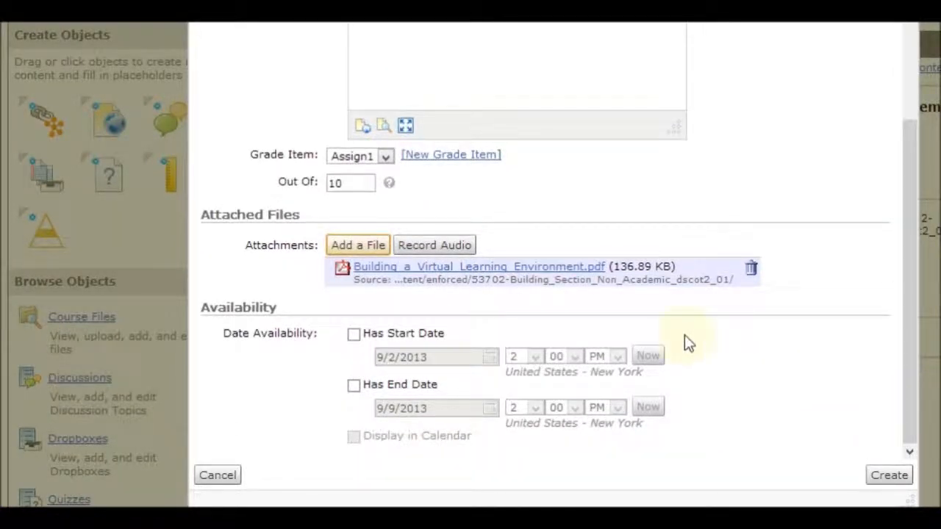
pyautogui.click(353, 335)
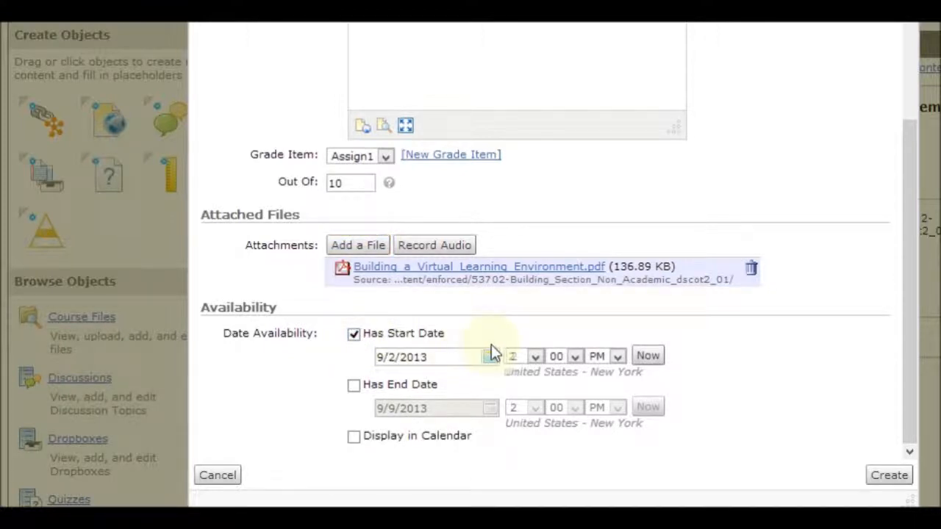
pyautogui.click(536, 357)
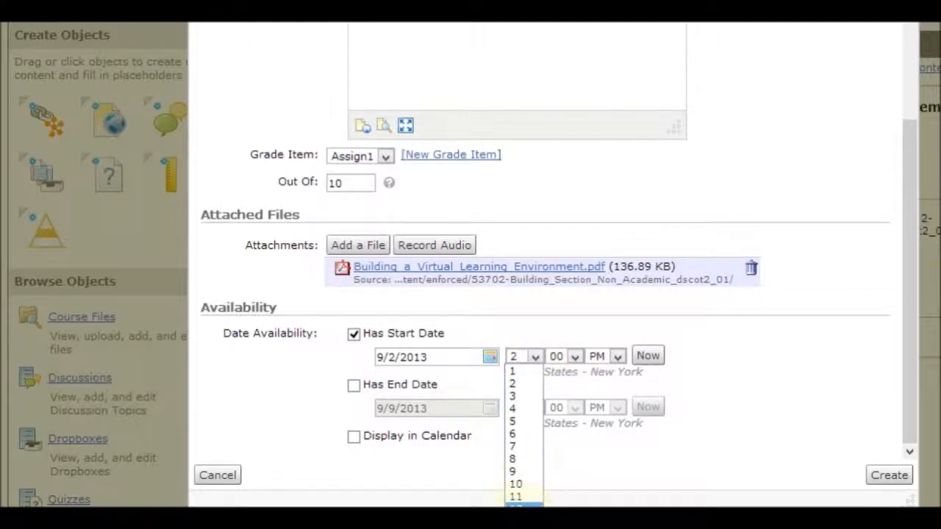
pyautogui.click(518, 505)
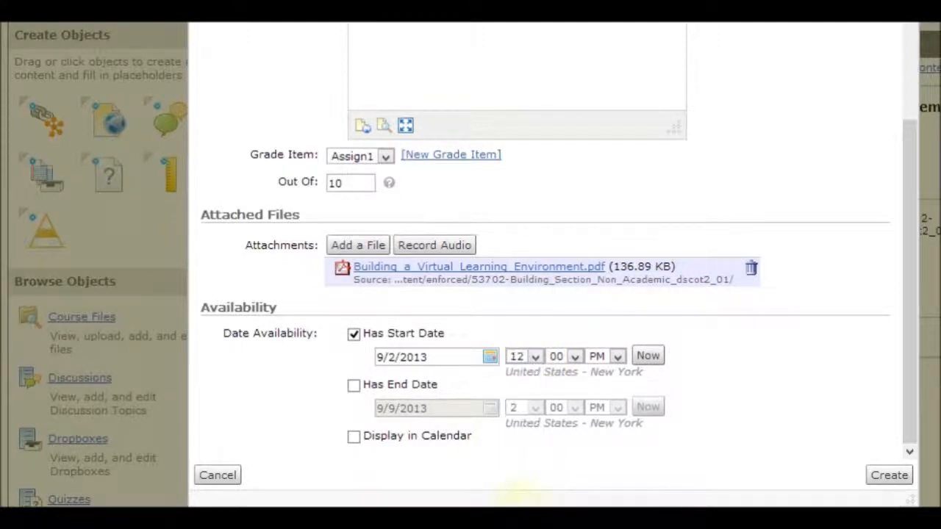
pyautogui.click(616, 359)
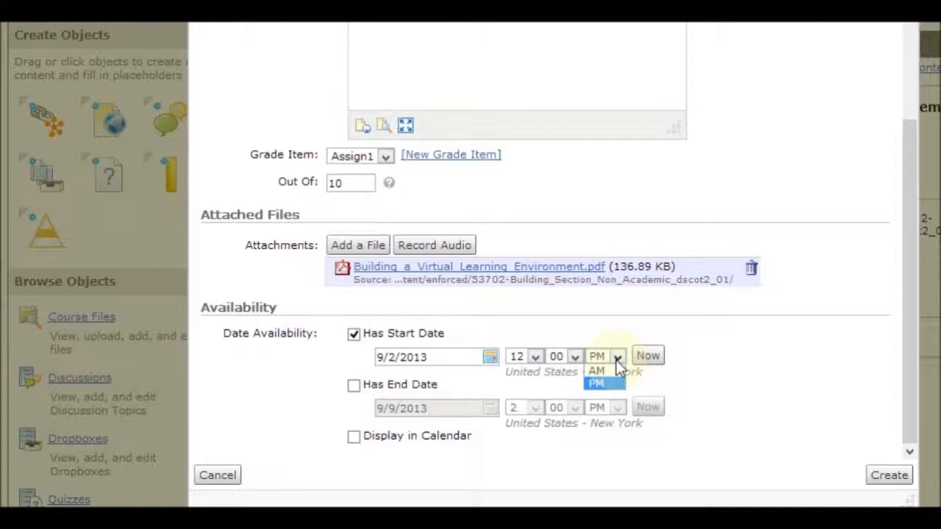
pyautogui.click(606, 370)
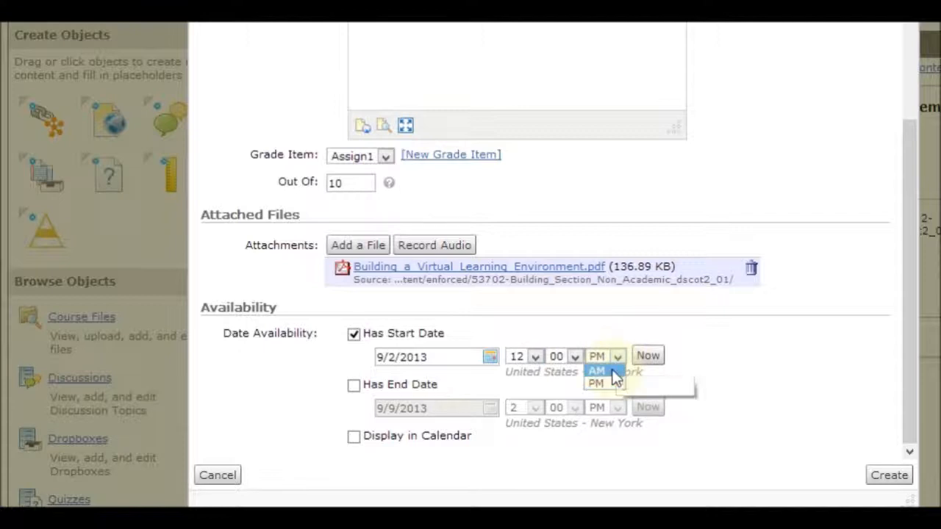
# Enable the dropbox folder's end date and set it to 9/16/2013
pyautogui.click(355, 386)
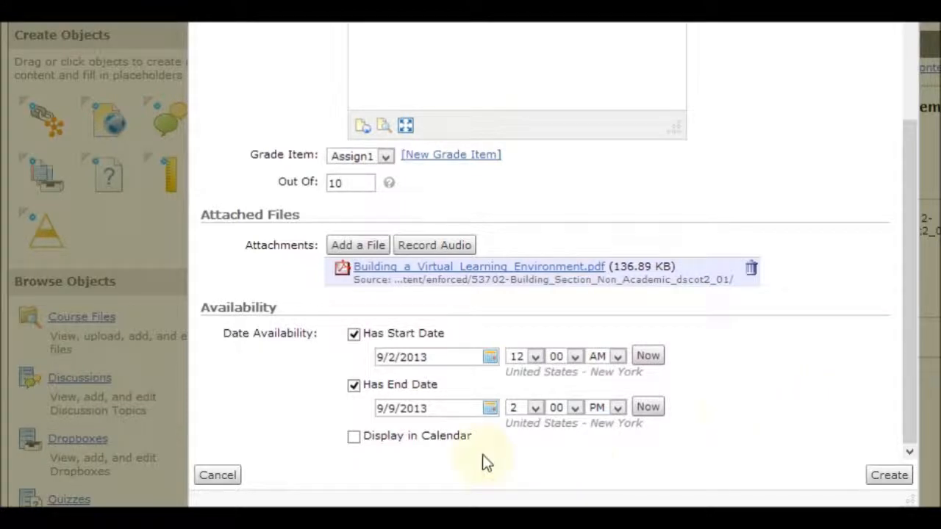
pyautogui.click(491, 409)
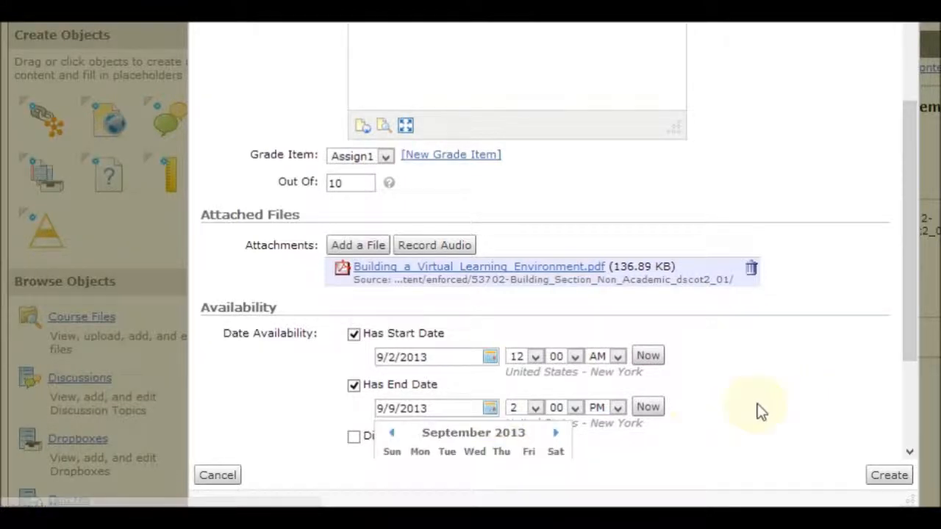
pyautogui.moveTo(911, 321); pyautogui.dragTo(915, 423)
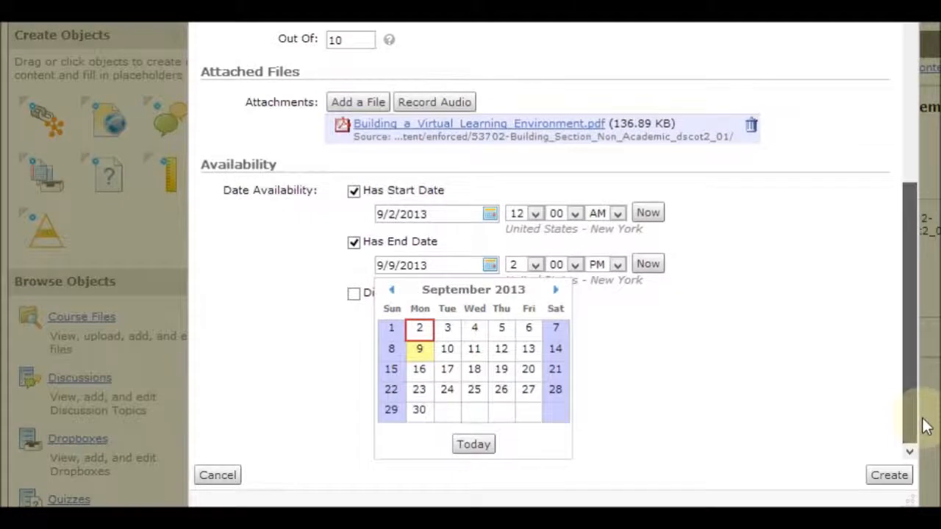
pyautogui.click(422, 375)
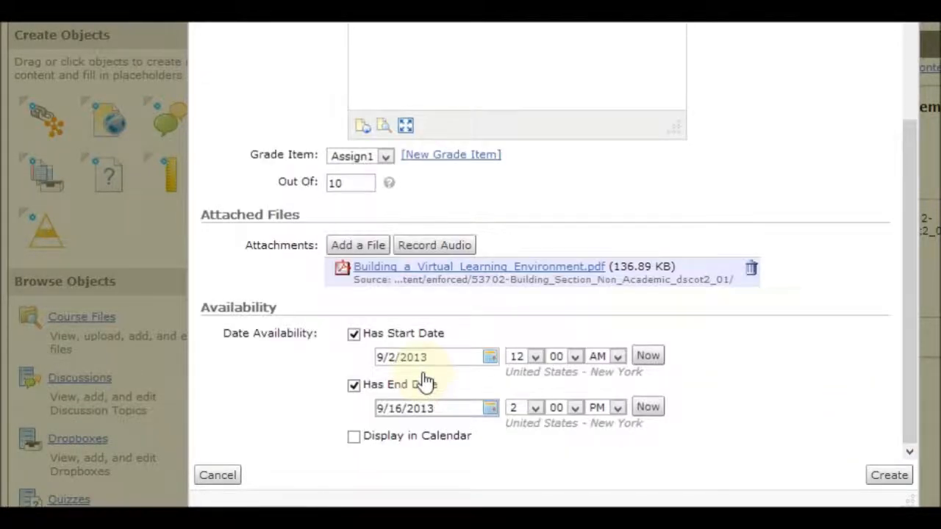
# Set the dropbox folder's end time to 12:00 AM
pyautogui.click(534, 410)
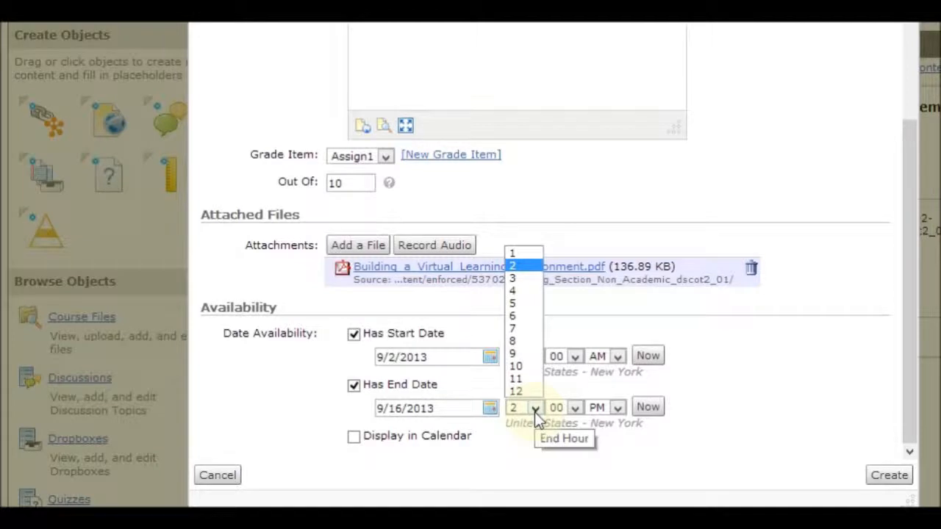
pyautogui.click(527, 391)
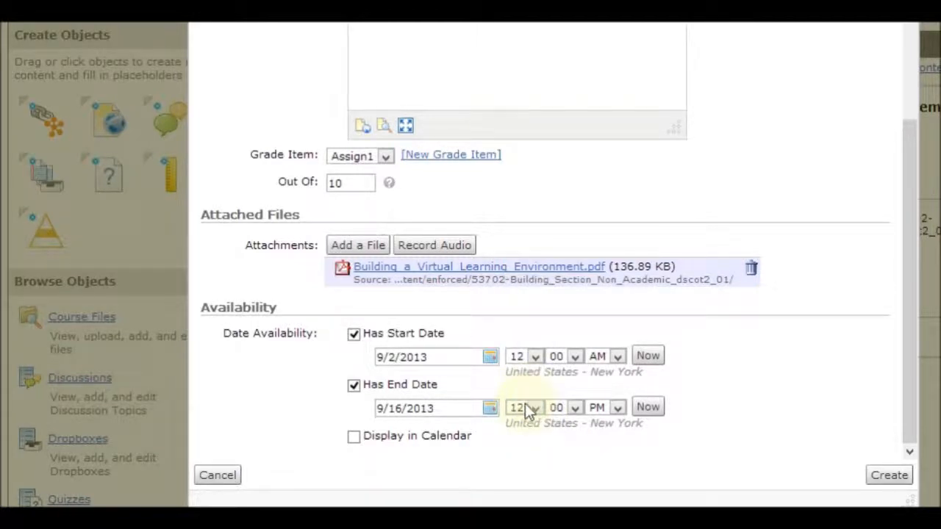
pyautogui.click(619, 406)
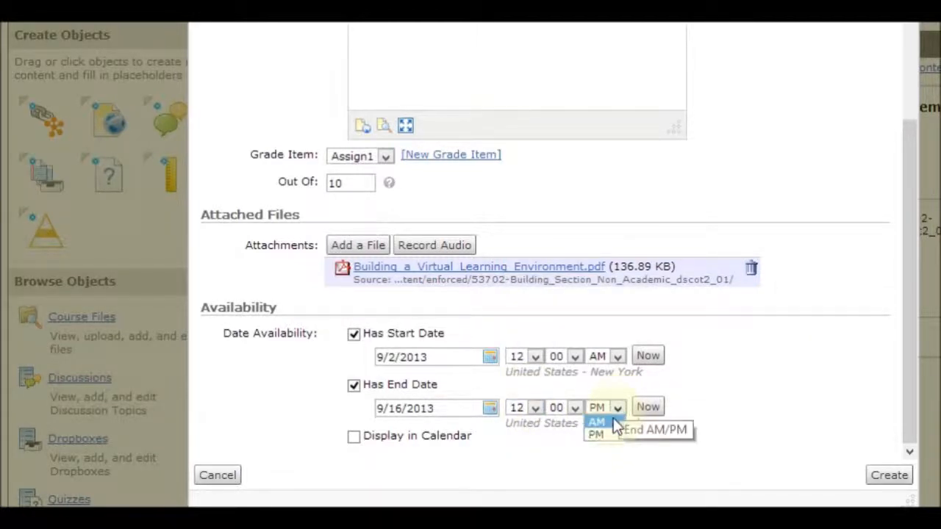
pyautogui.click(615, 422)
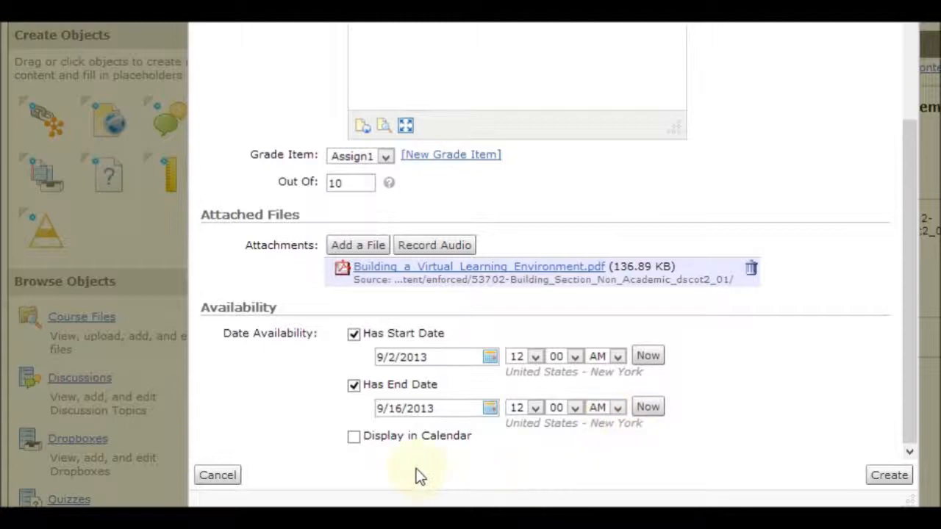
# Enable displaying the dropbox folder's availability dates in the calendar and create the folder
pyautogui.click(354, 438)
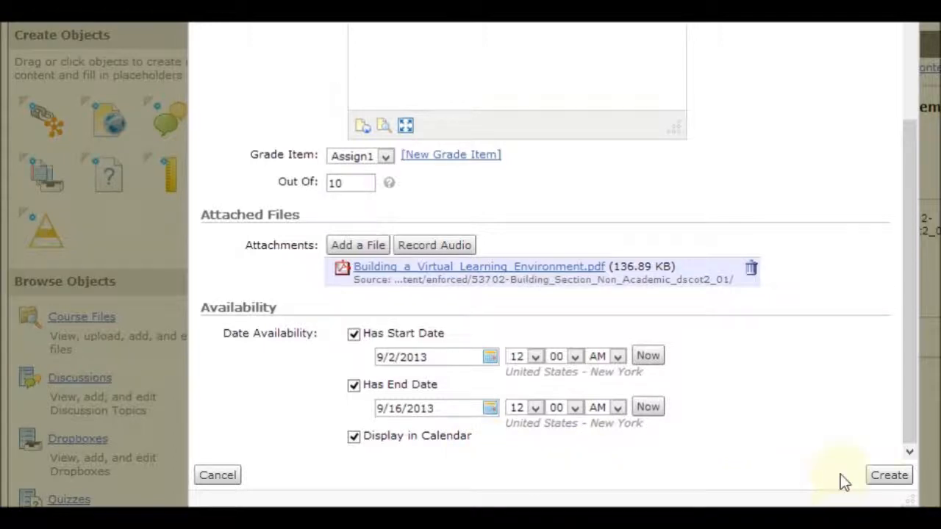
pyautogui.click(889, 475)
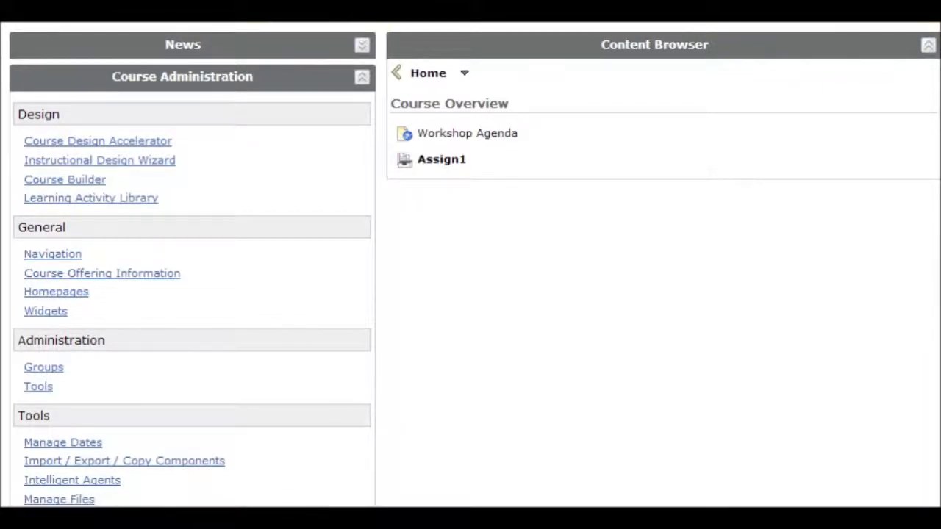
# Switch the current course role from Instructor to Demo Student on the course home page
pyautogui.scroll(-4, 470, 265)
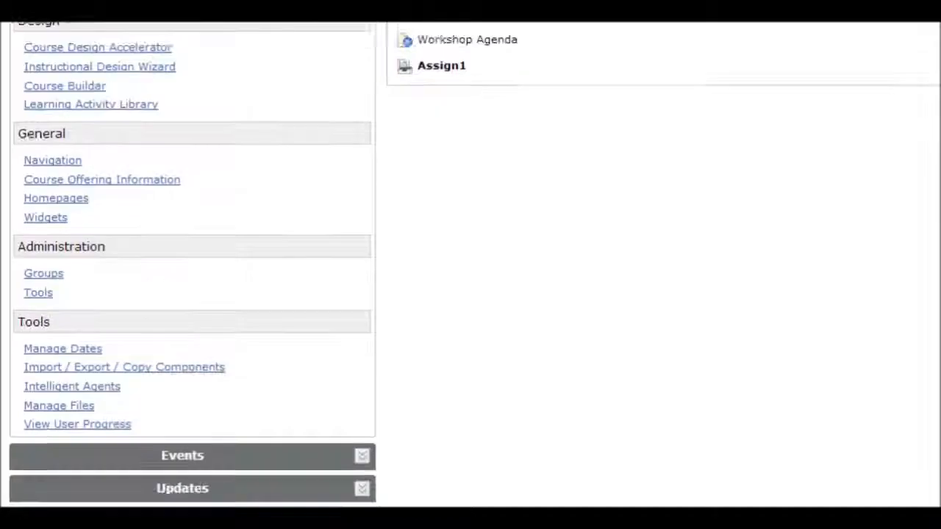
pyautogui.scroll(-3, 471, 265)
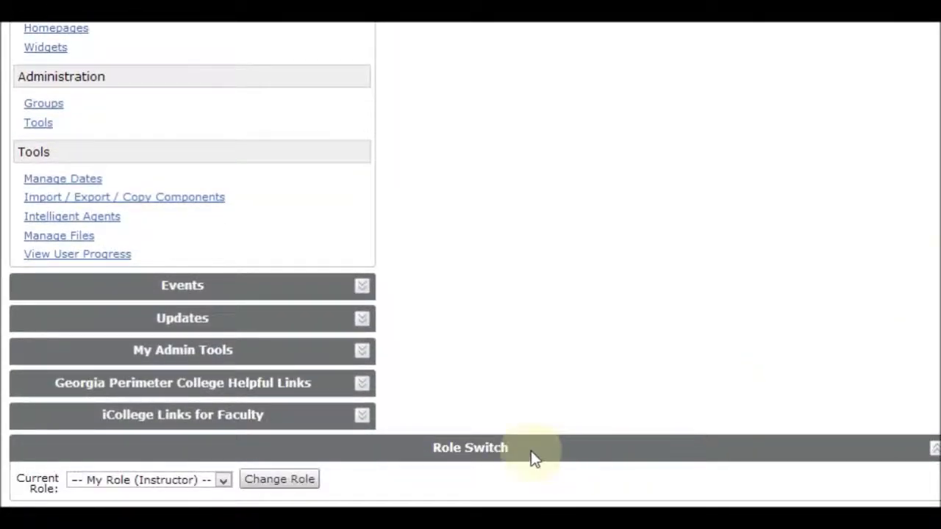
pyautogui.click(227, 485)
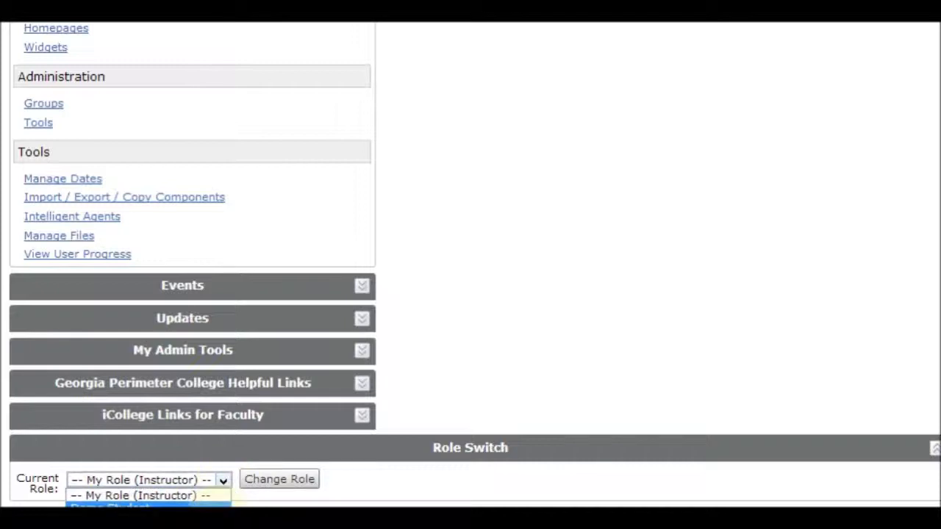
pyautogui.click(214, 505)
pyautogui.click(292, 489)
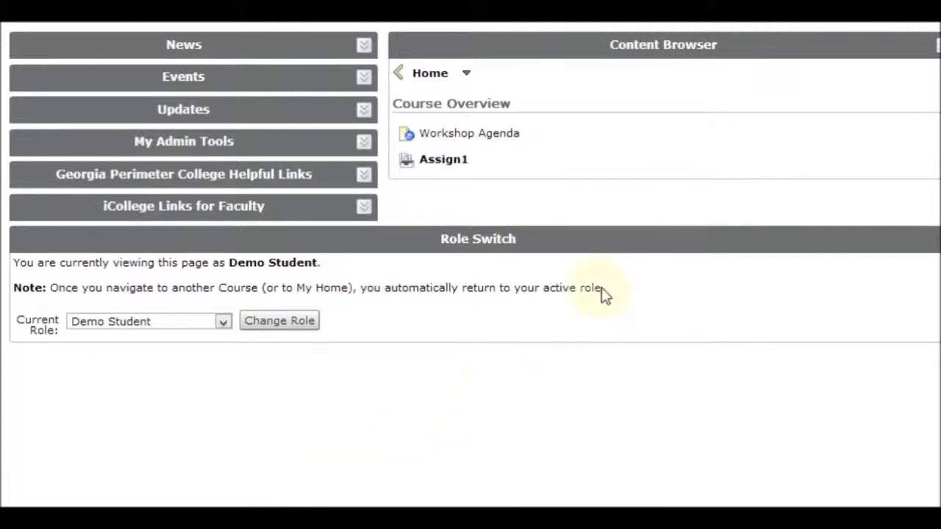
# Open Assign1 from the Course Overview module, review its folder information and file submission options, and cancel without submitting
pyautogui.click(455, 167)
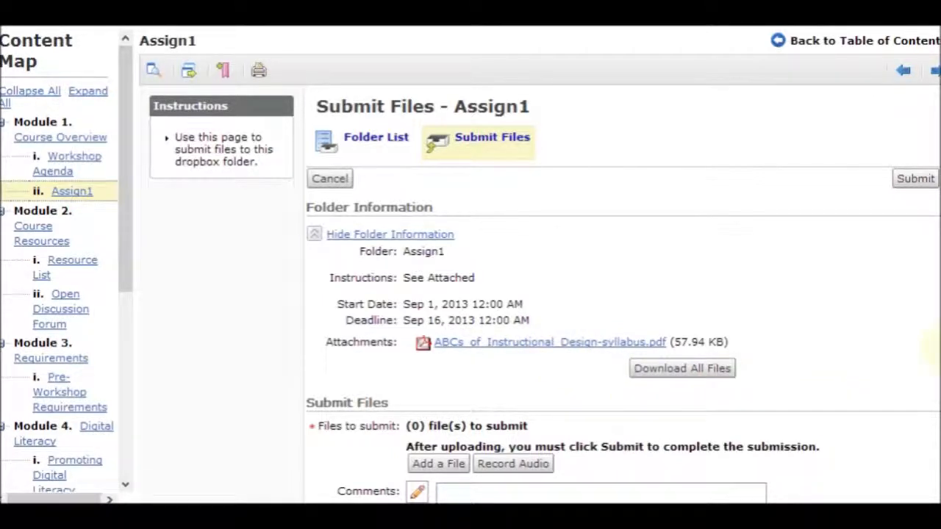
pyautogui.scroll(-3, 933, 455)
pyautogui.moveTo(940, 466); pyautogui.dragTo(940, 468)
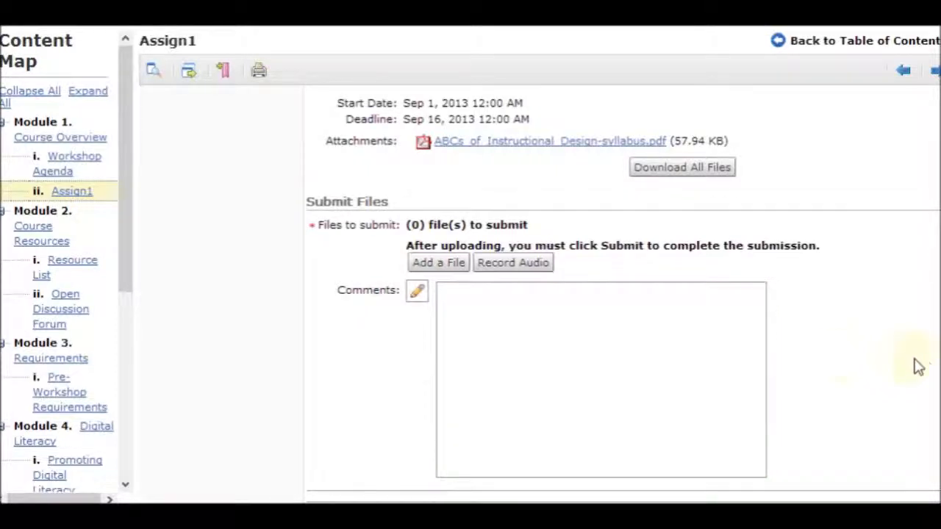
pyautogui.scroll(-1, 931, 367)
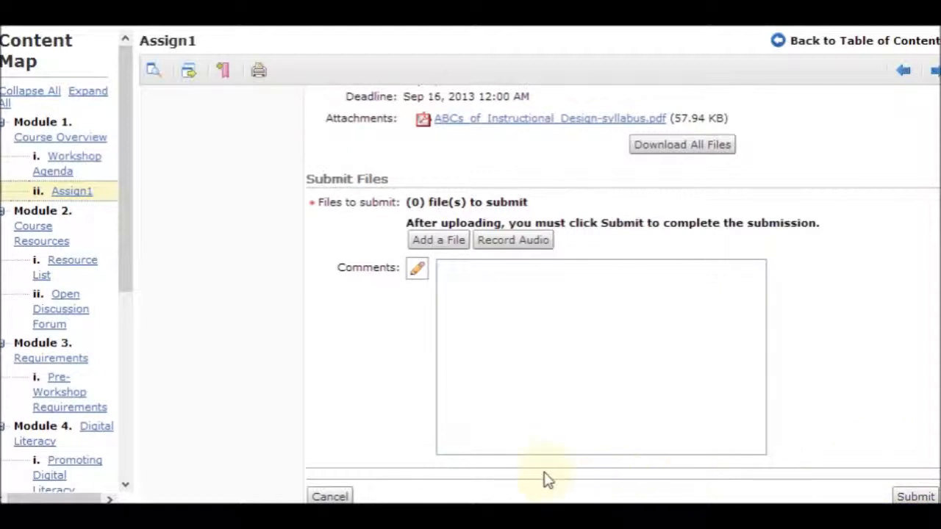
pyautogui.click(330, 497)
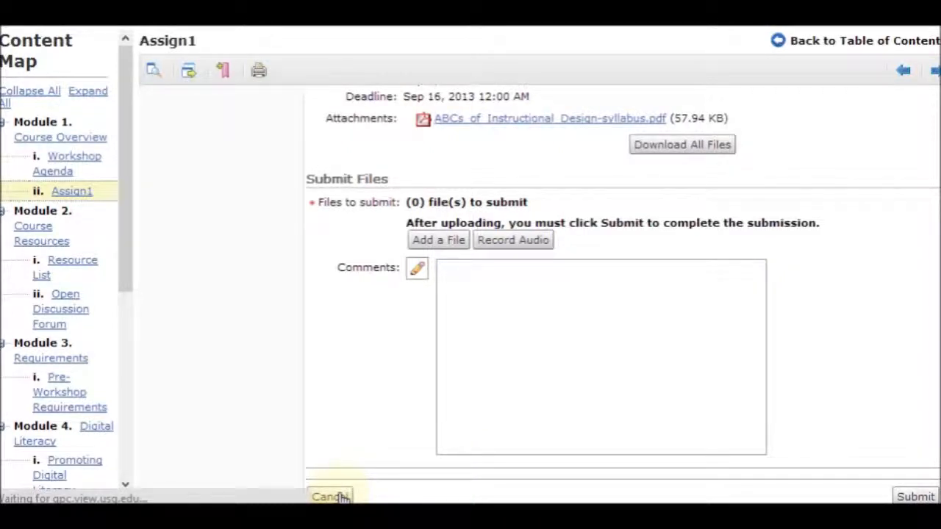